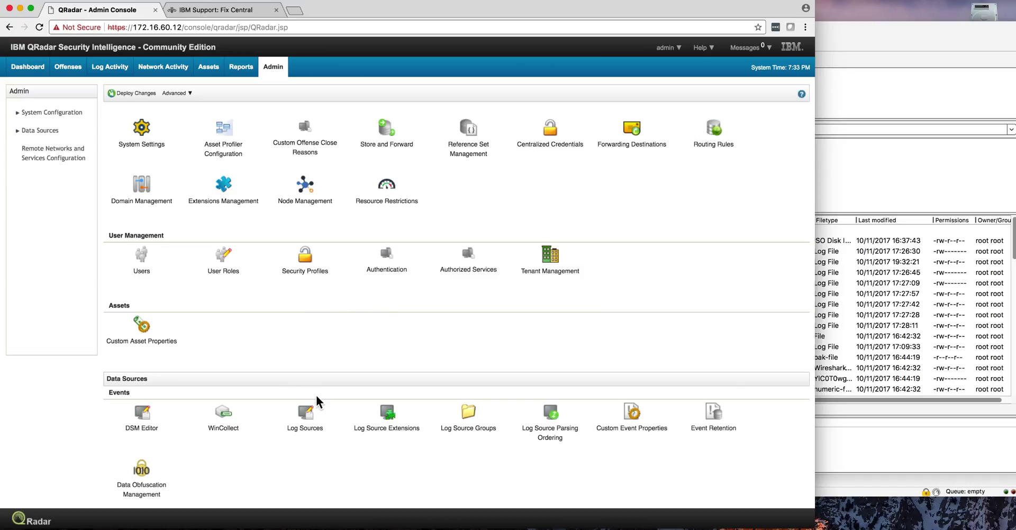
# Step: Review the log source types offered for a new log source in QRadar, and close the form without saving
pyautogui.click(311, 414)
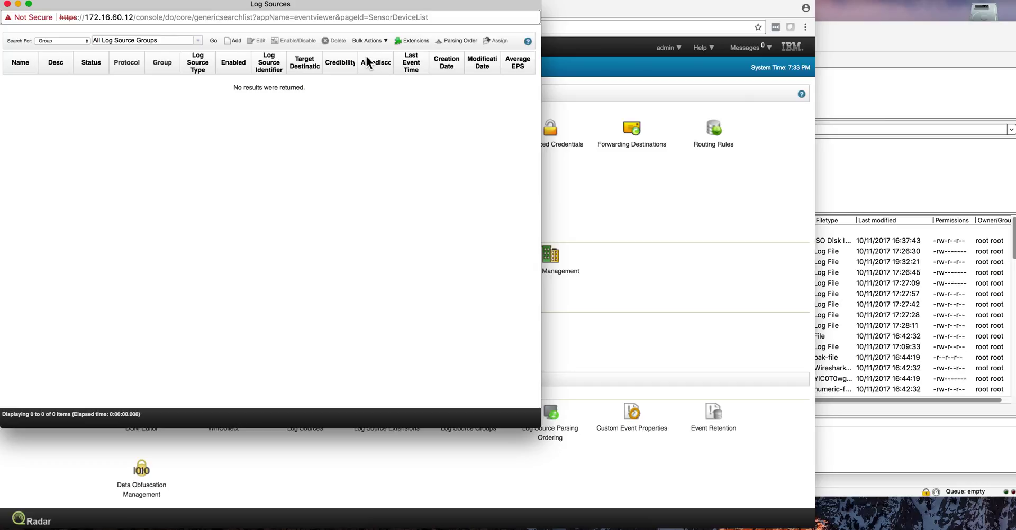
pyautogui.click(234, 42)
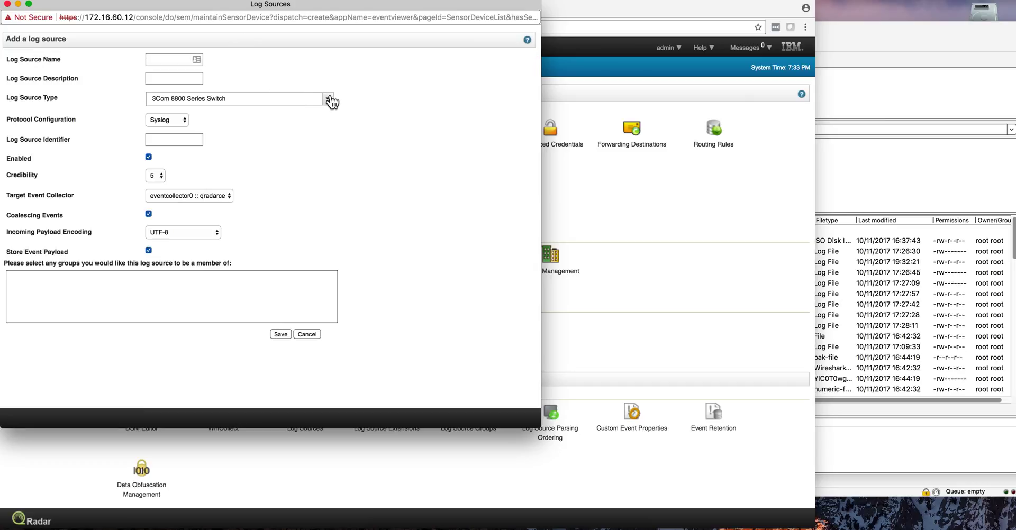
pyautogui.click(325, 99)
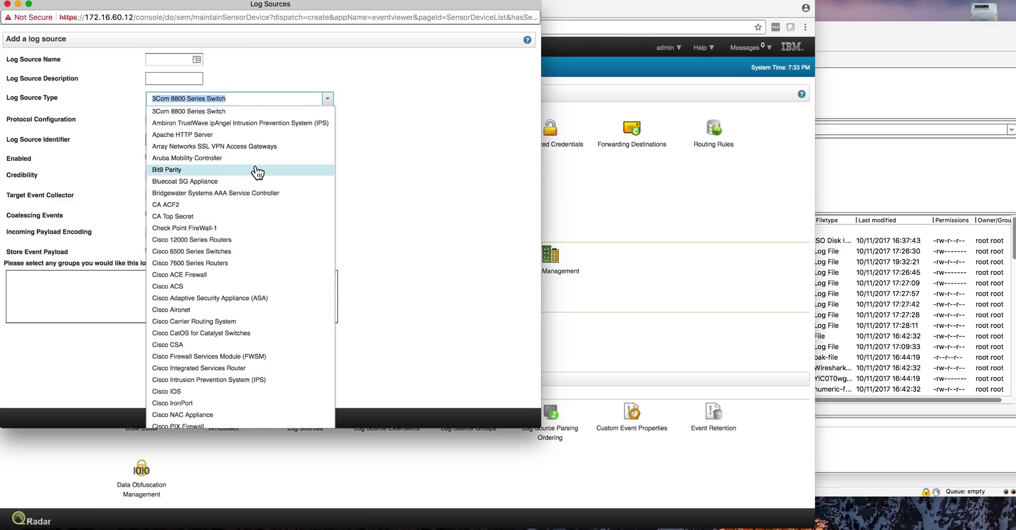
pyautogui.scroll(-10, 260, 168)
pyautogui.scroll(-12, 257, 172)
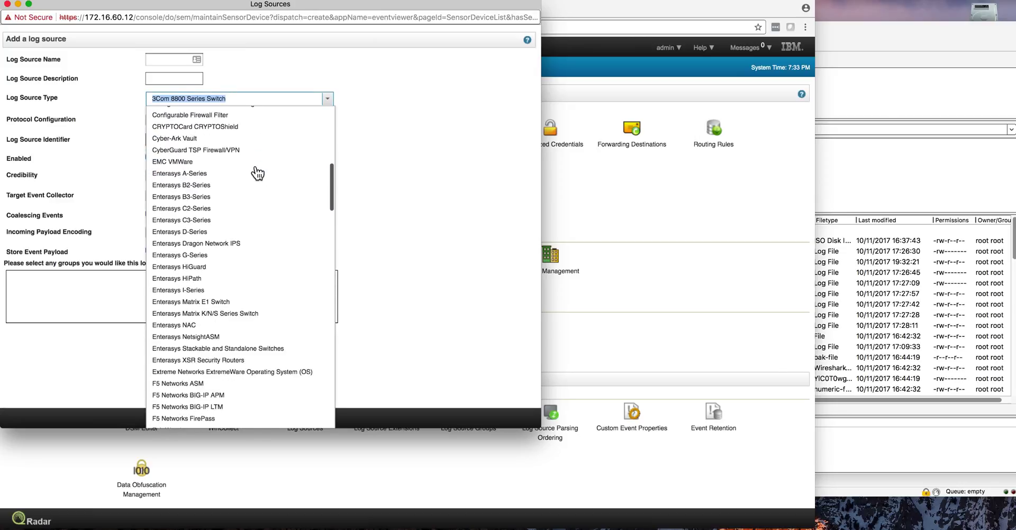
pyautogui.scroll(-13, 258, 172)
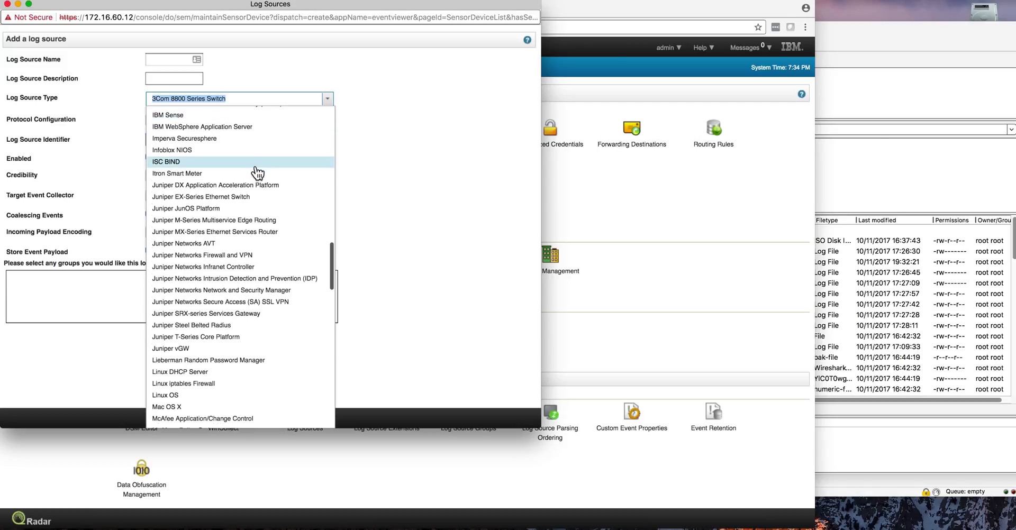
pyautogui.scroll(-15, 258, 173)
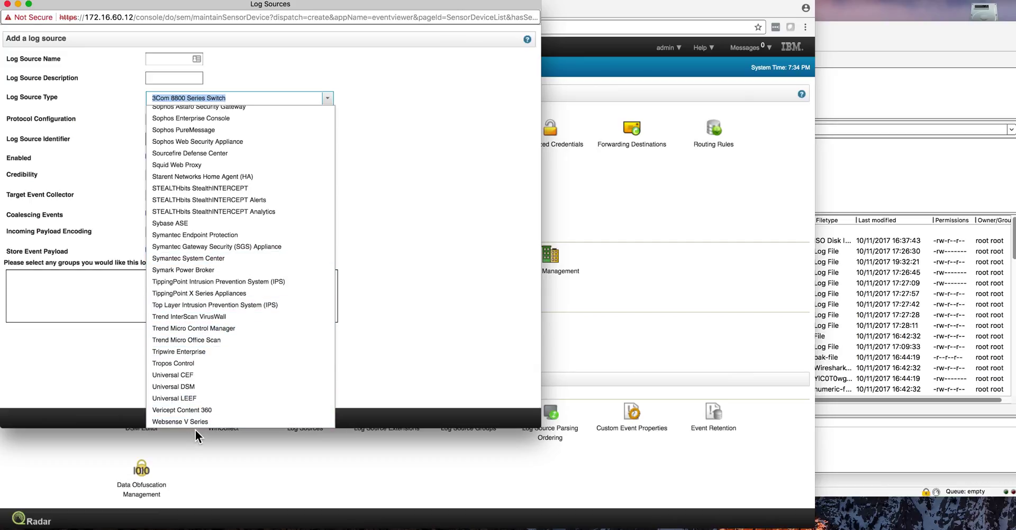
pyautogui.click(407, 160)
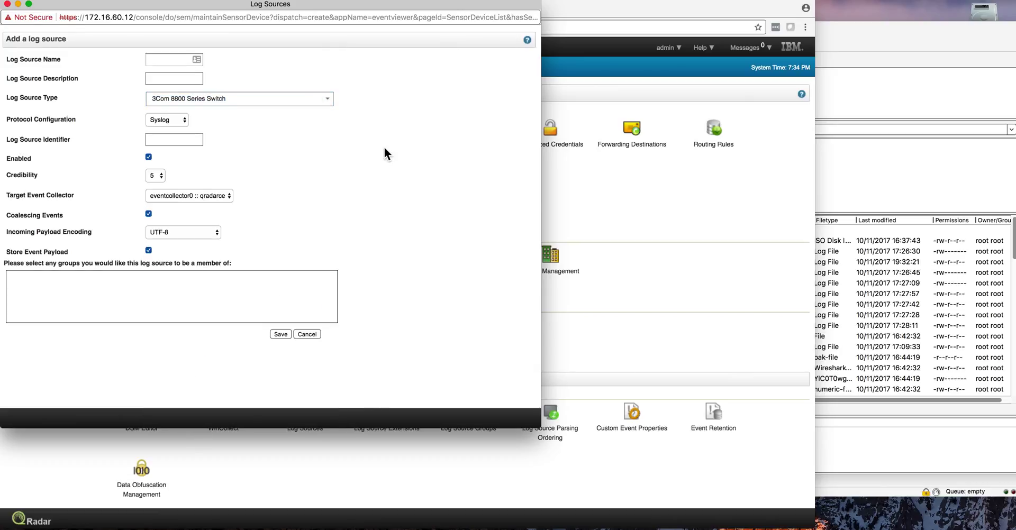
pyautogui.click(7, 4)
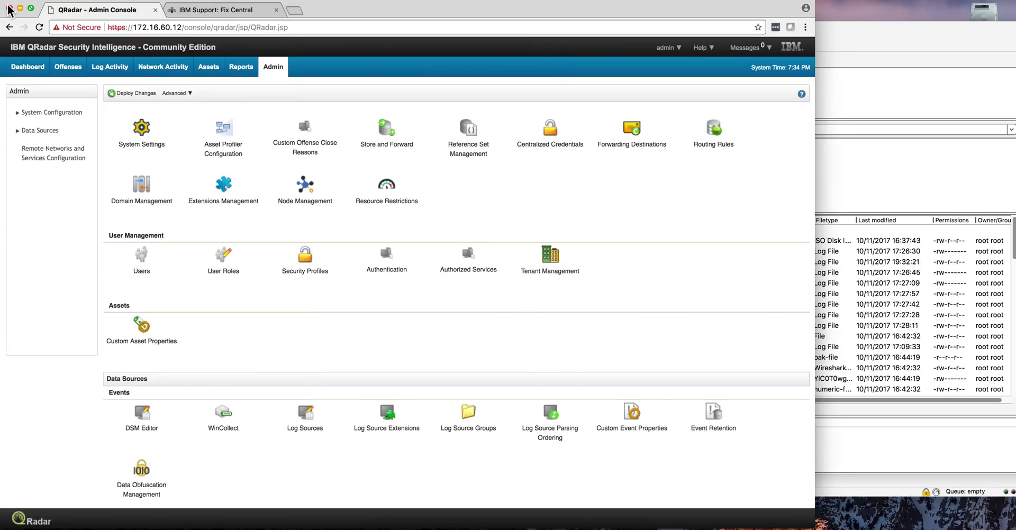
# Step: Switch to IBM Fix Central and open the fix search for IBM Security QRadar SIEM, version 7.3.0, on Linux
pyautogui.click(202, 10)
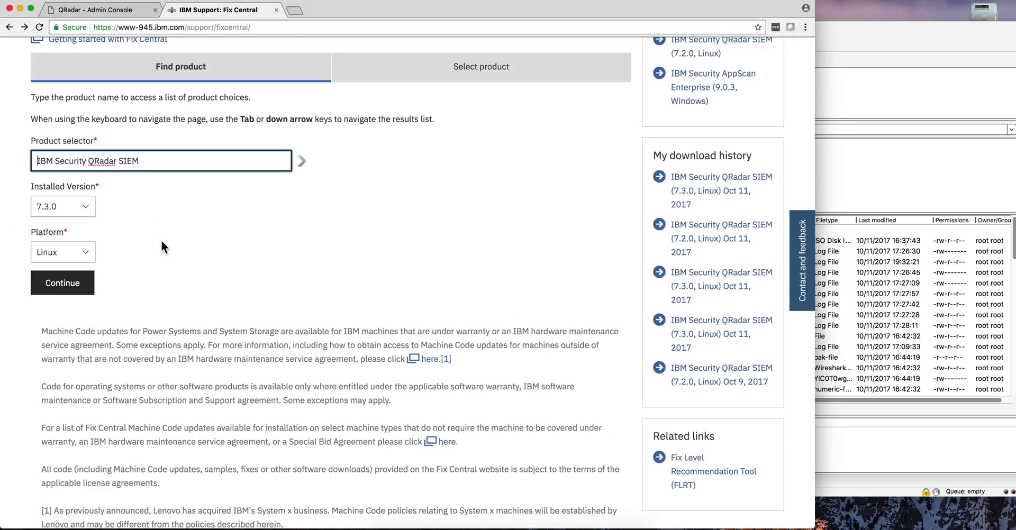
pyautogui.scroll(5, 166, 261)
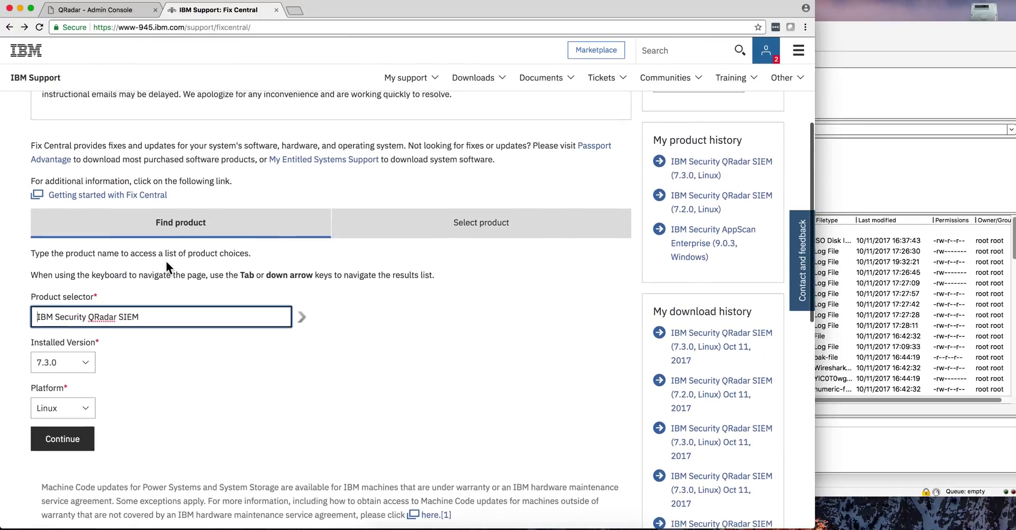
pyautogui.scroll(-2, 166, 261)
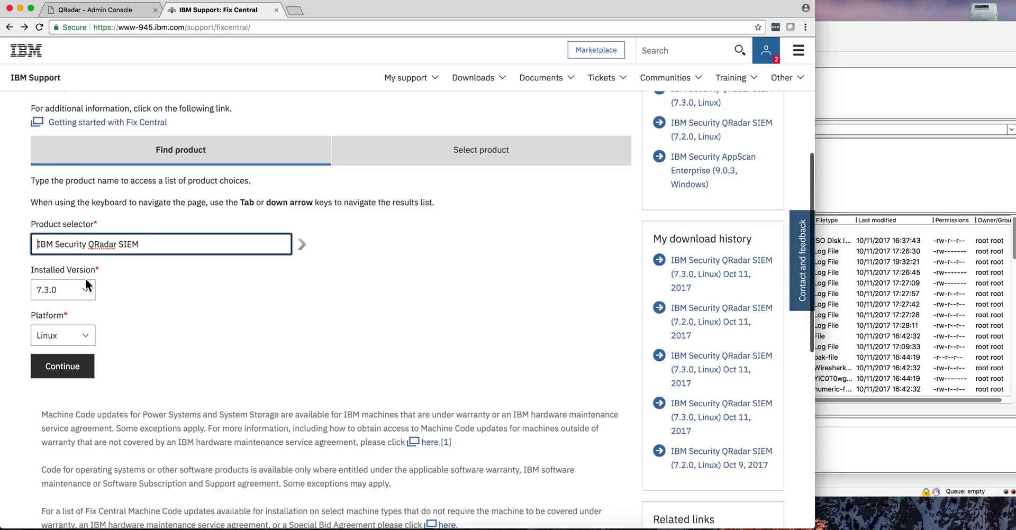
pyautogui.click(70, 372)
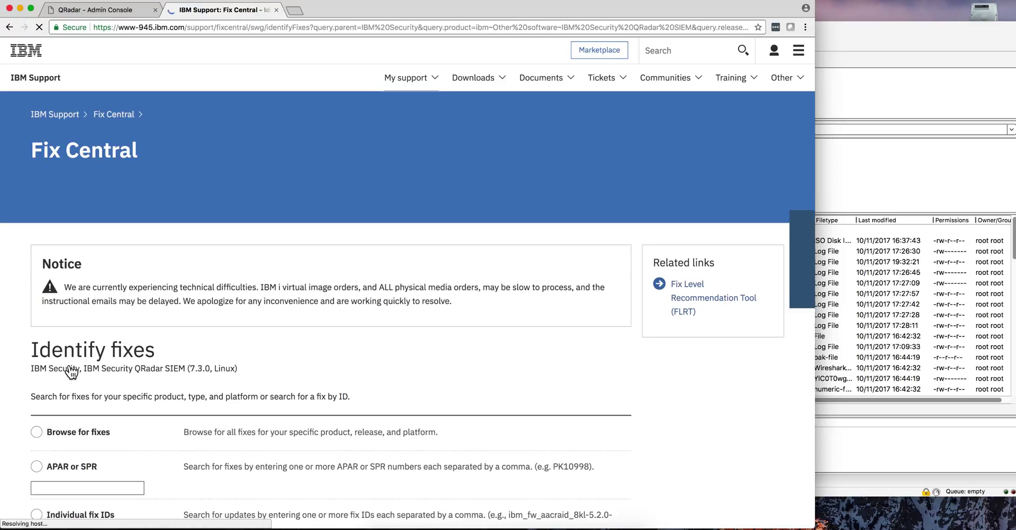
# Step: Search the fixes by the text Windows and locate the Microsoft Windows Security Event Log DSM package
pyautogui.scroll(-3, 146, 356)
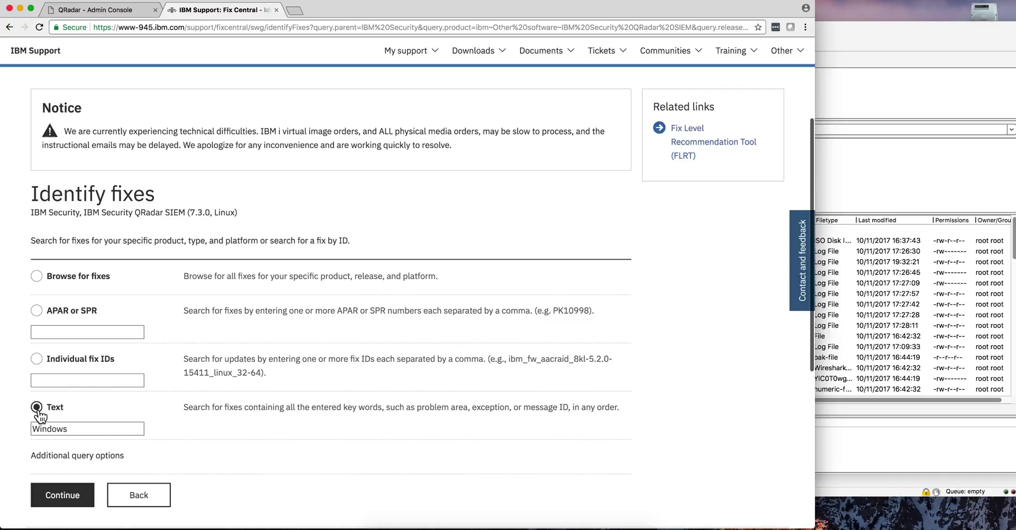
pyautogui.click(57, 505)
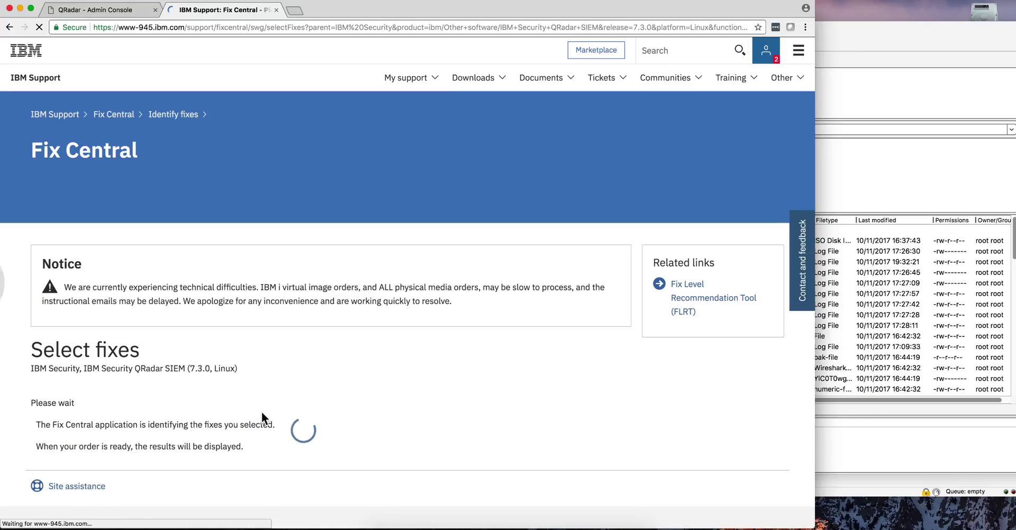
pyautogui.scroll(-3, 261, 418)
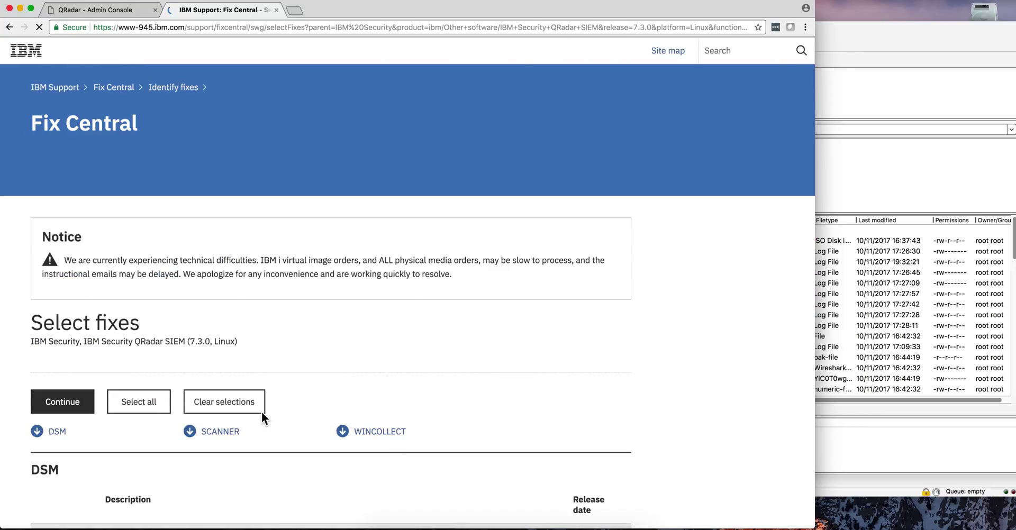
pyautogui.scroll(-3, 263, 418)
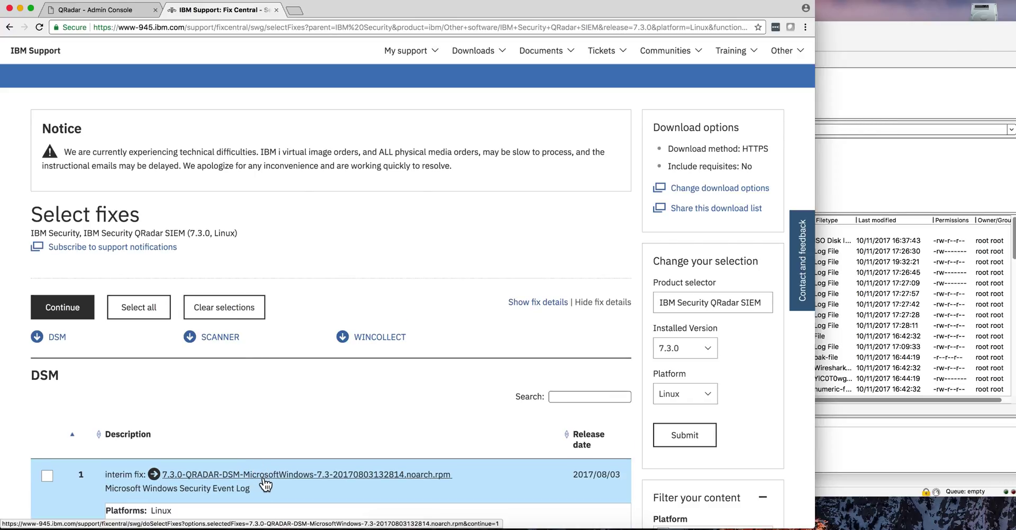
# Step: Switch to FileZilla and delete QRadarCE7_3_0_20171009043949.RC6.iso from the server's /tmp directory
pyautogui.press('super+h')
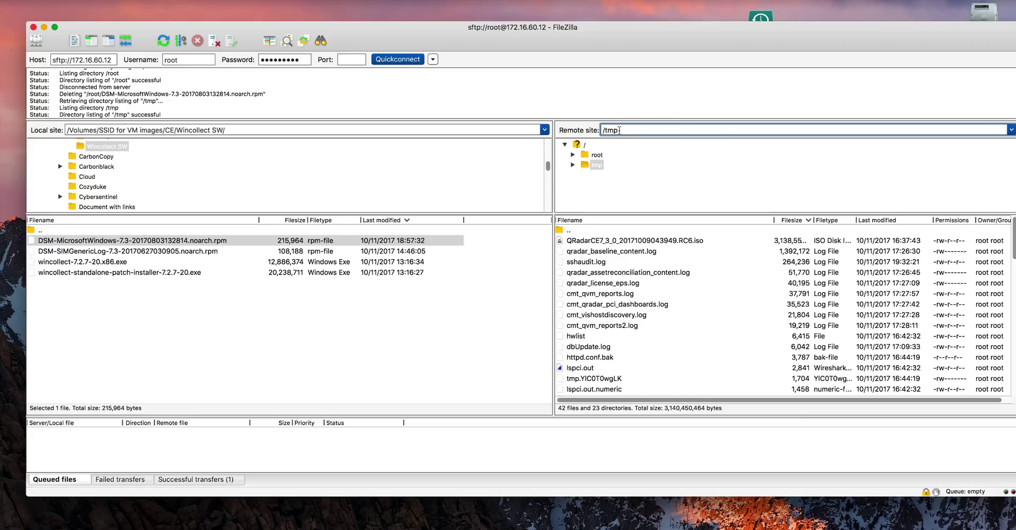
pyautogui.click(638, 240)
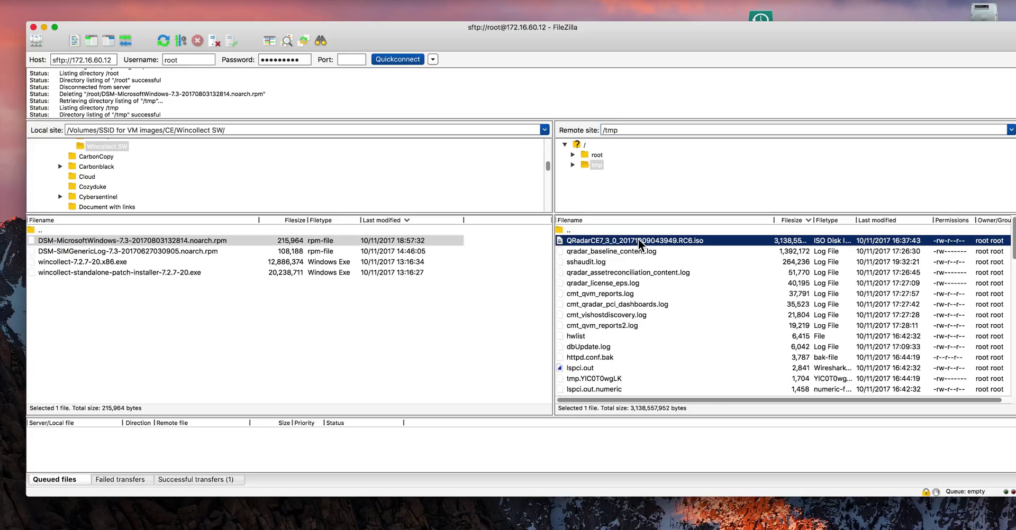
pyautogui.rightClick(638, 241)
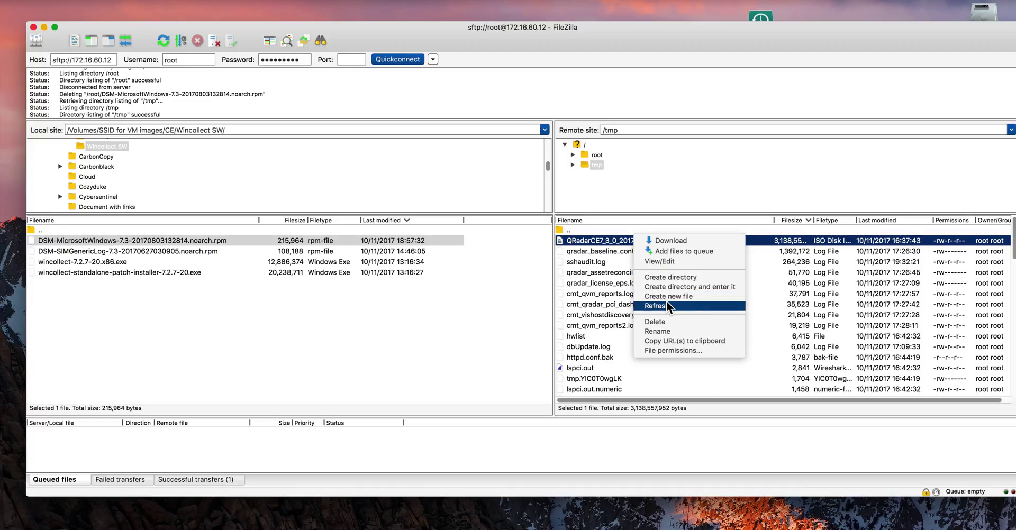
pyautogui.click(659, 322)
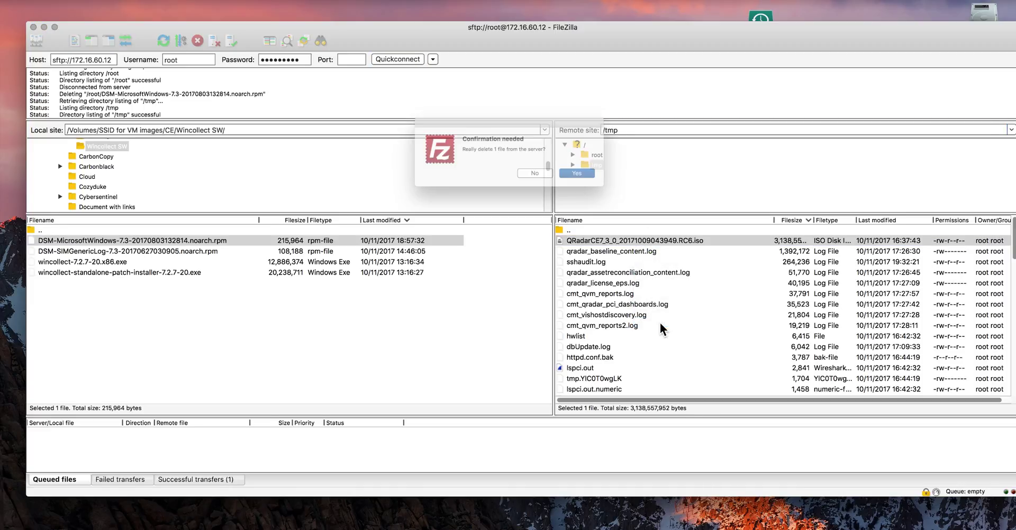
pyautogui.click(592, 177)
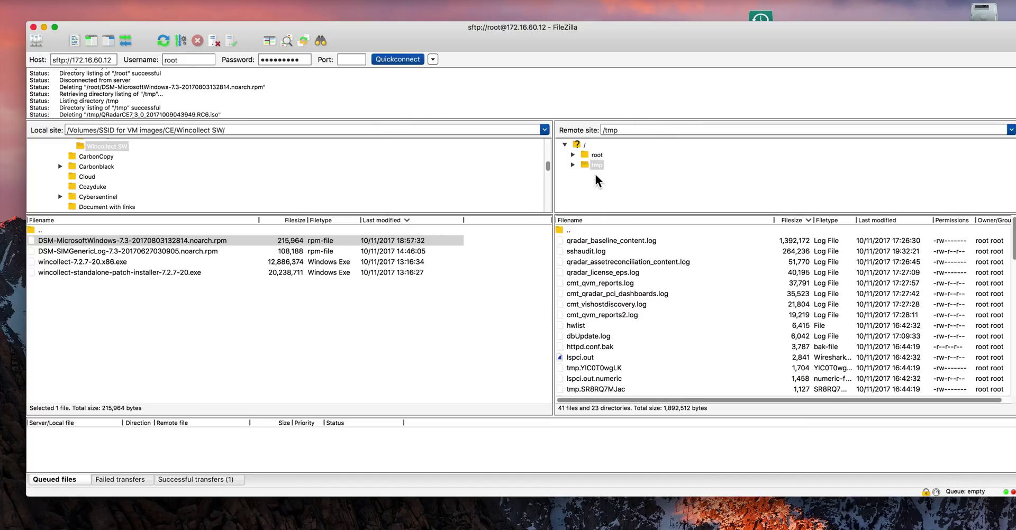
# Step: Upload DSM-MicrosoftWindows-7.3-20170803132814.noarch.rpm to the server's /tmp directory and minimize FileZilla
pyautogui.click(30, 240)
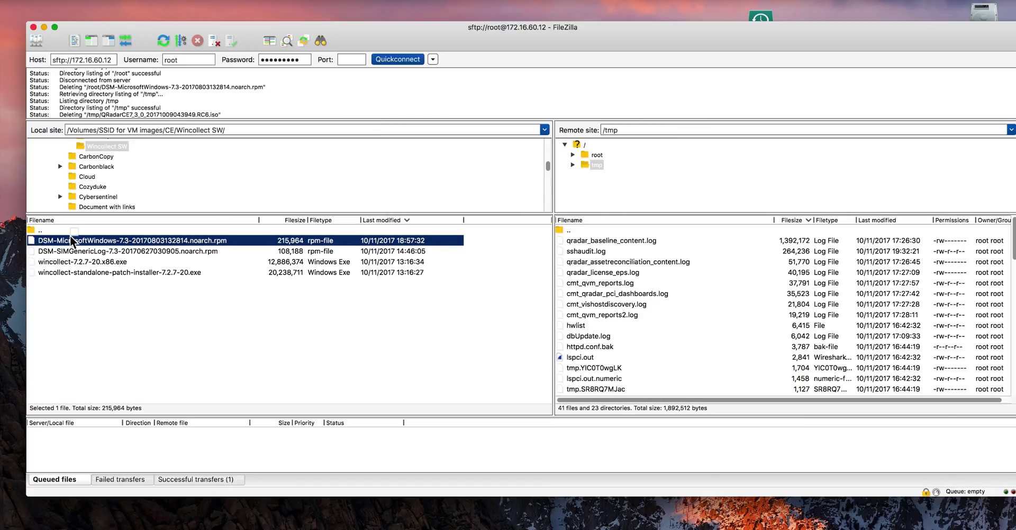
pyautogui.moveTo(721, 290); pyautogui.dragTo(721, 291)
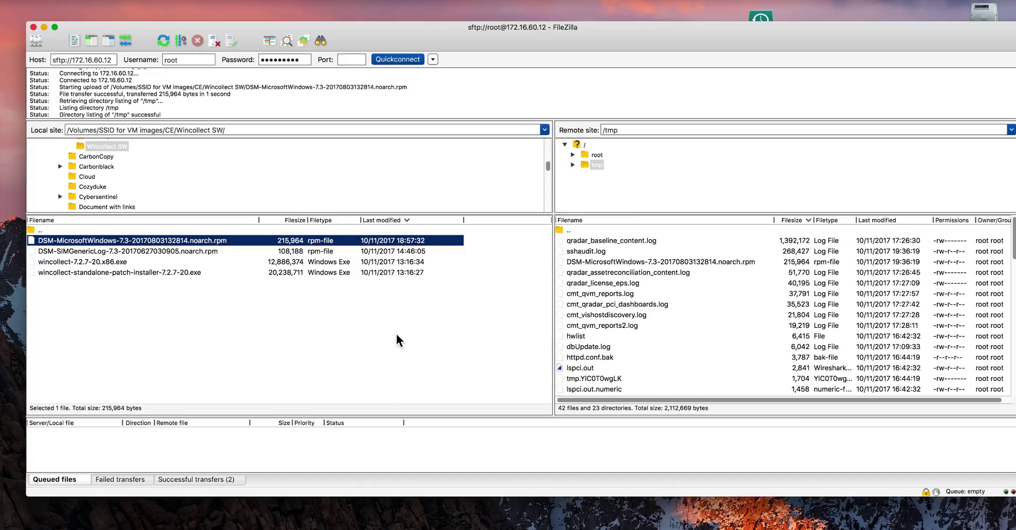
pyautogui.click(44, 27)
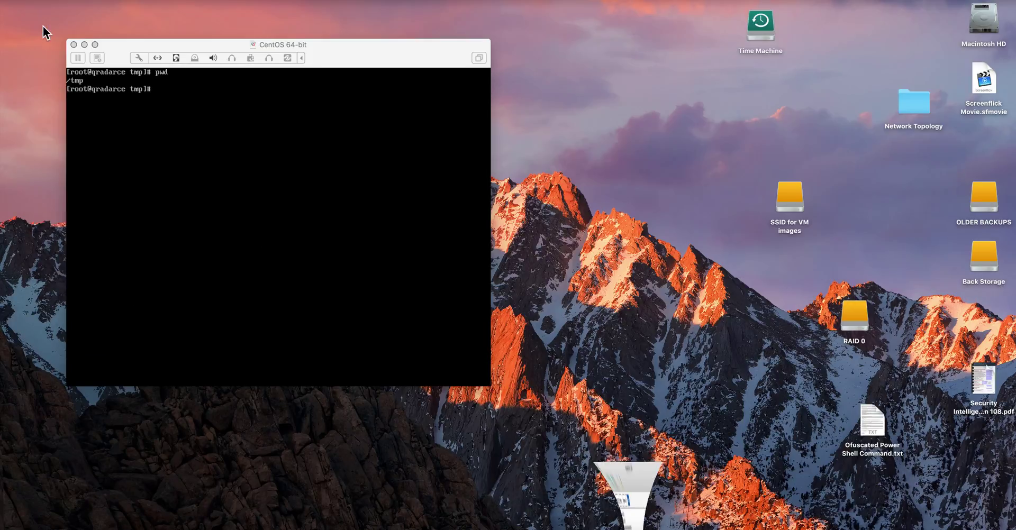
# Step: Install the uploaded DSM package in the CentOS virtual machine with yum install DS*, accepting the installation with y
pyautogui.click(180, 130)
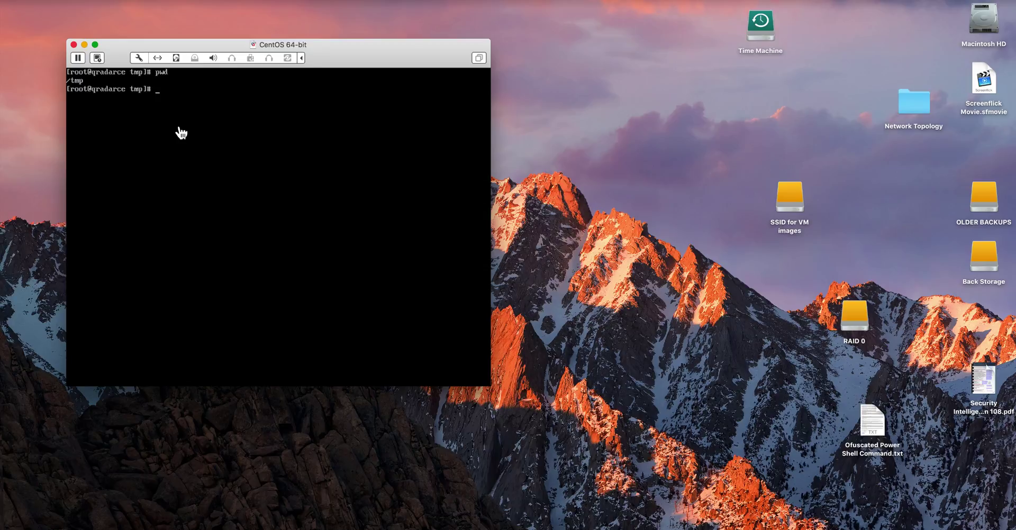
pyautogui.write('yum install DS')
pyautogui.write('*')
pyautogui.press('Return')
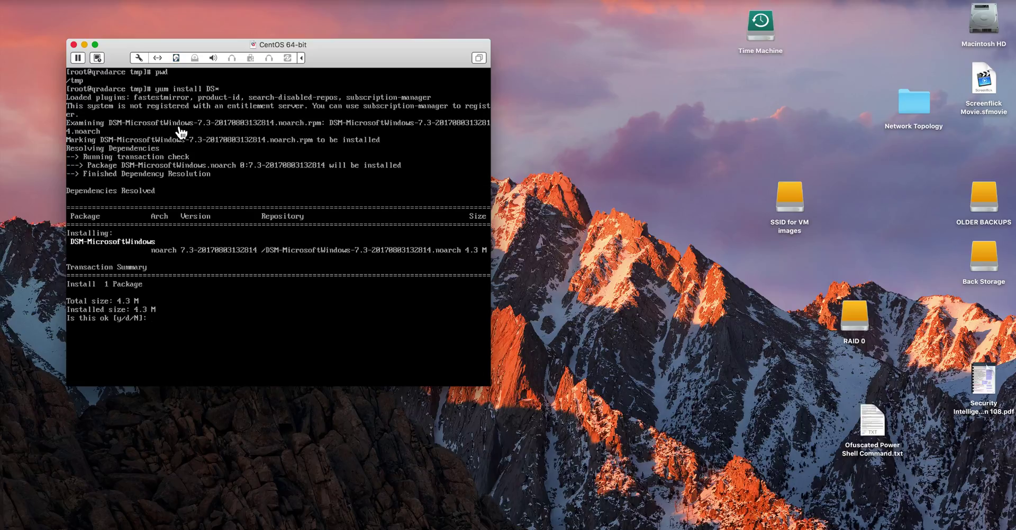
pyautogui.write('y')
pyautogui.press('Return')
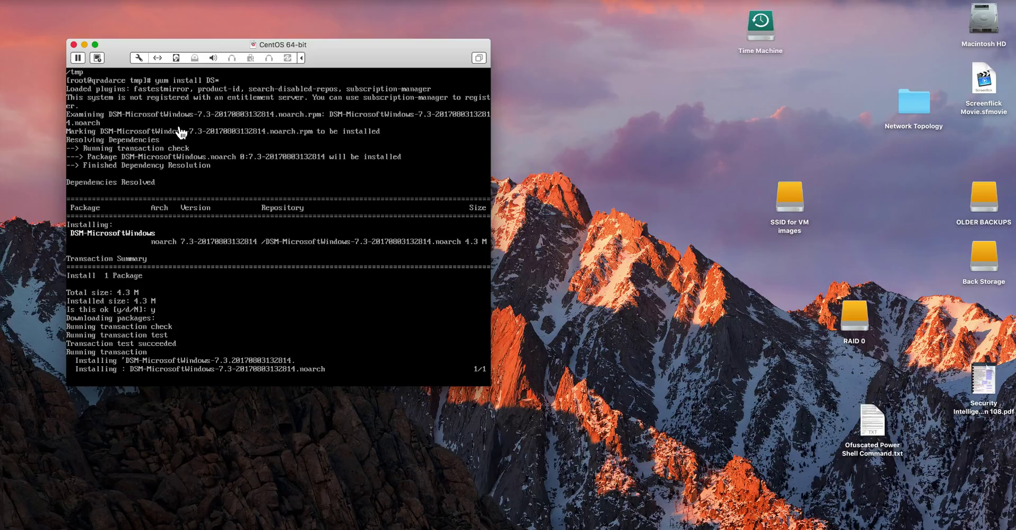
pyautogui.press('Escape')
pyautogui.click(391, 478)
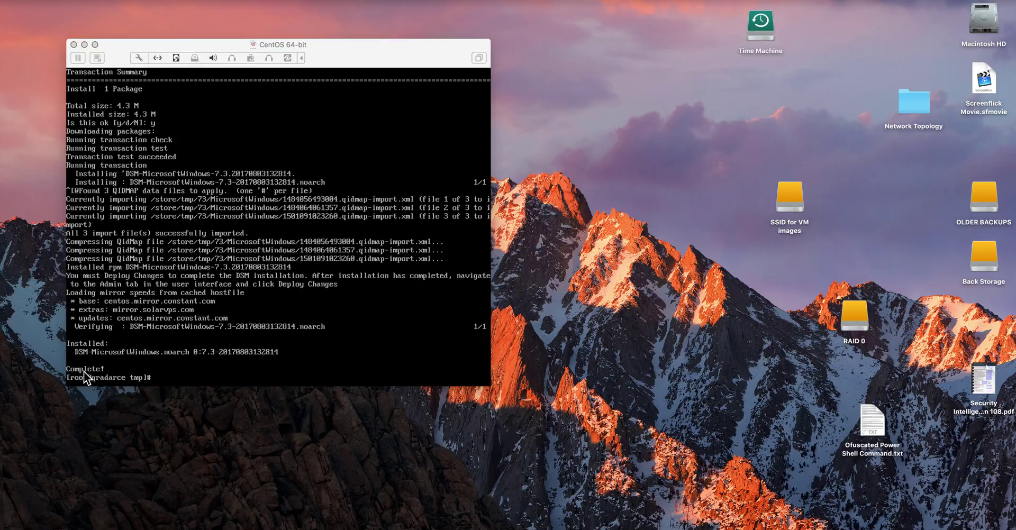
# Step: Return to the QRadar Admin Console in the browser and deploy the pending changes
pyautogui.click(439, 526)
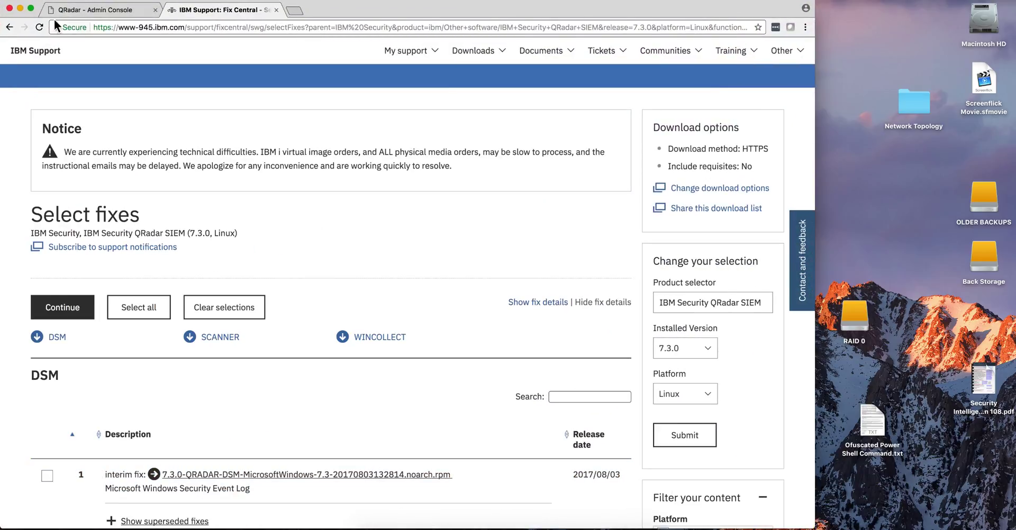
pyautogui.click(72, 8)
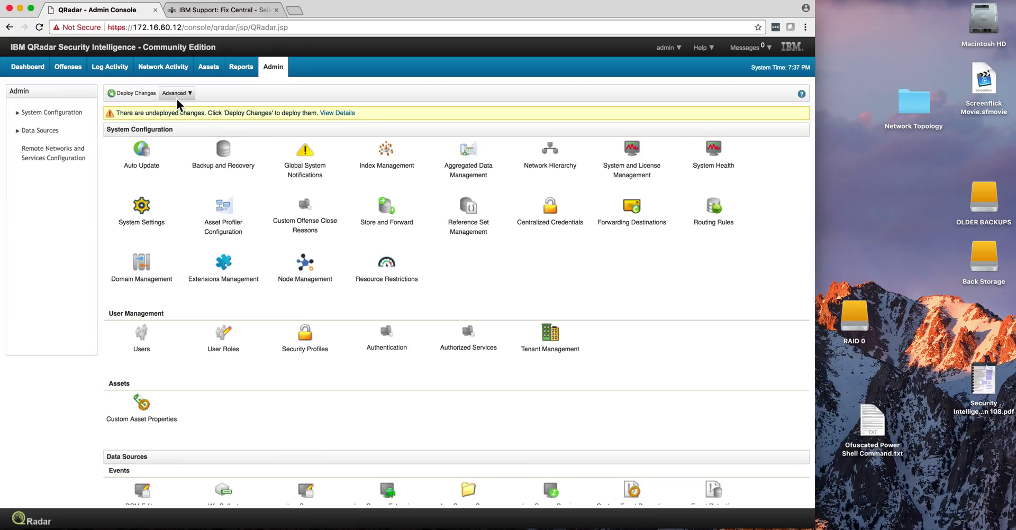
pyautogui.click(138, 94)
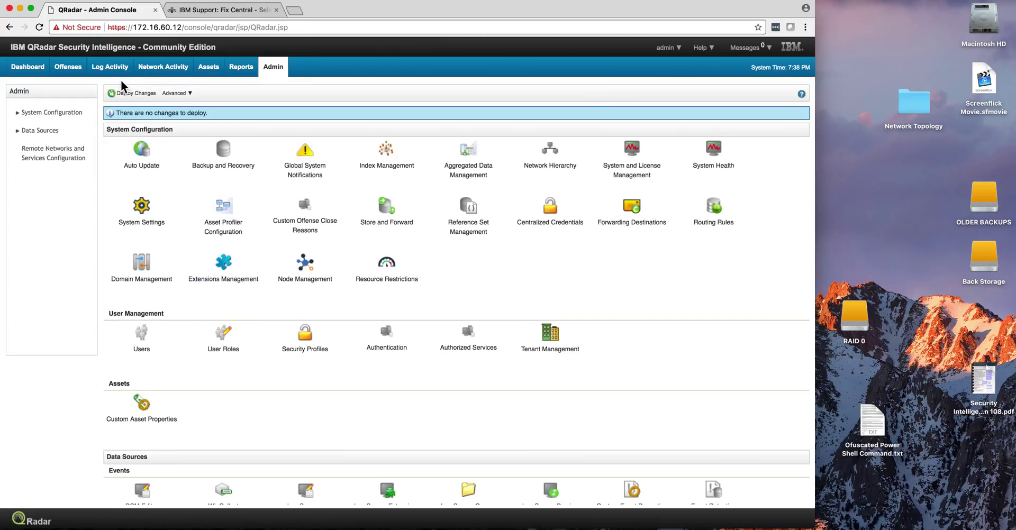
# Step: Pause the real-time events in Log Activity and filter for Event Name is not Information Message
pyautogui.click(109, 67)
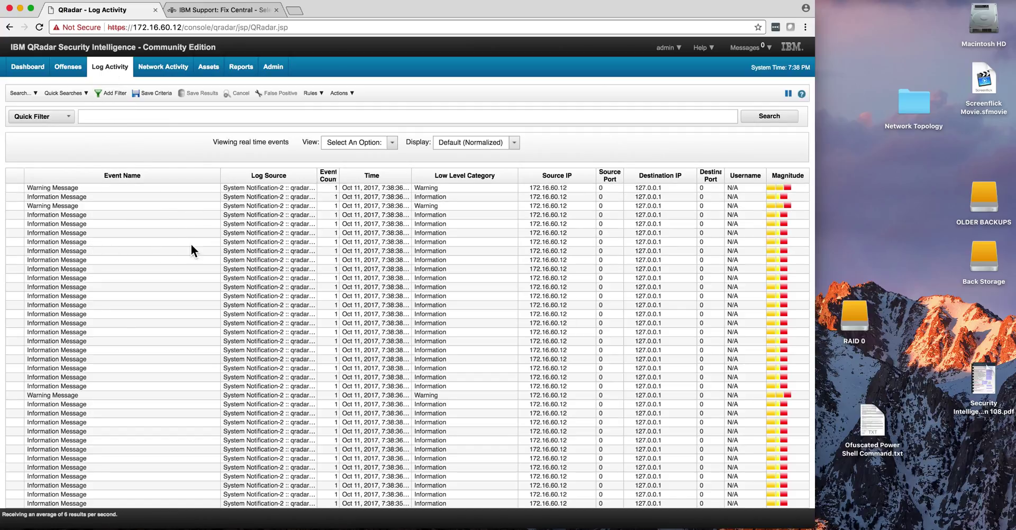
pyautogui.click(788, 94)
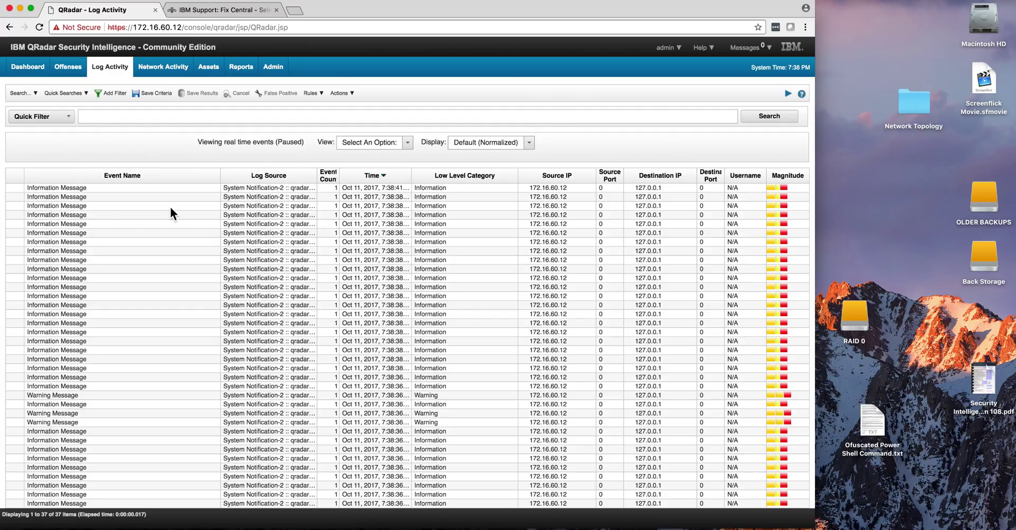
pyautogui.click(63, 205)
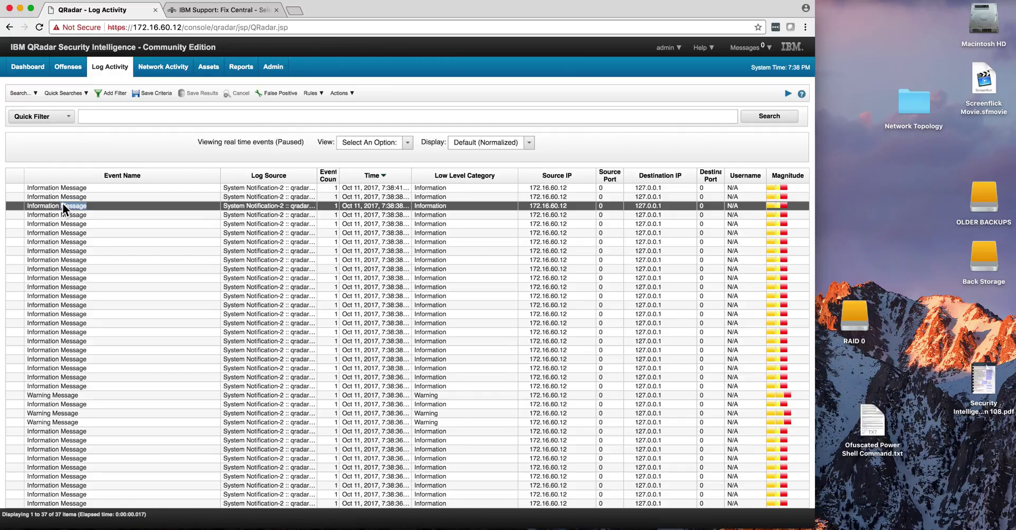
pyautogui.rightClick(62, 205)
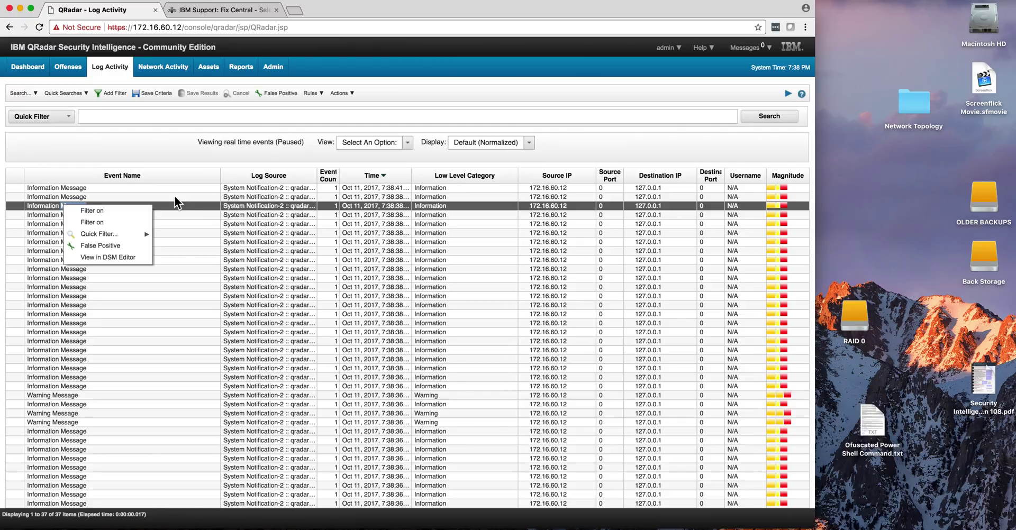
pyautogui.click(100, 222)
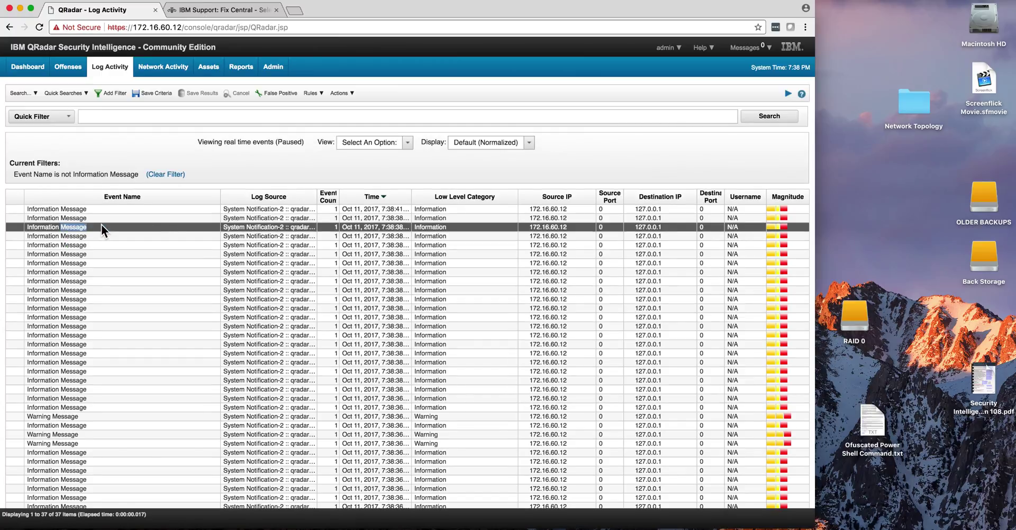
# Step: Set the filtered event view to Real Time (streaming) to resume the live event feed
pyautogui.click(406, 144)
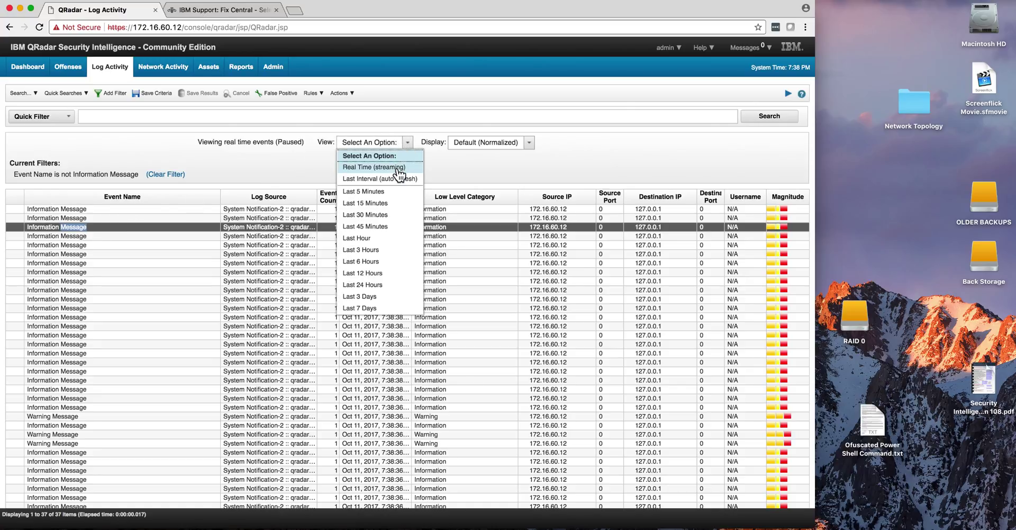
pyautogui.click(398, 167)
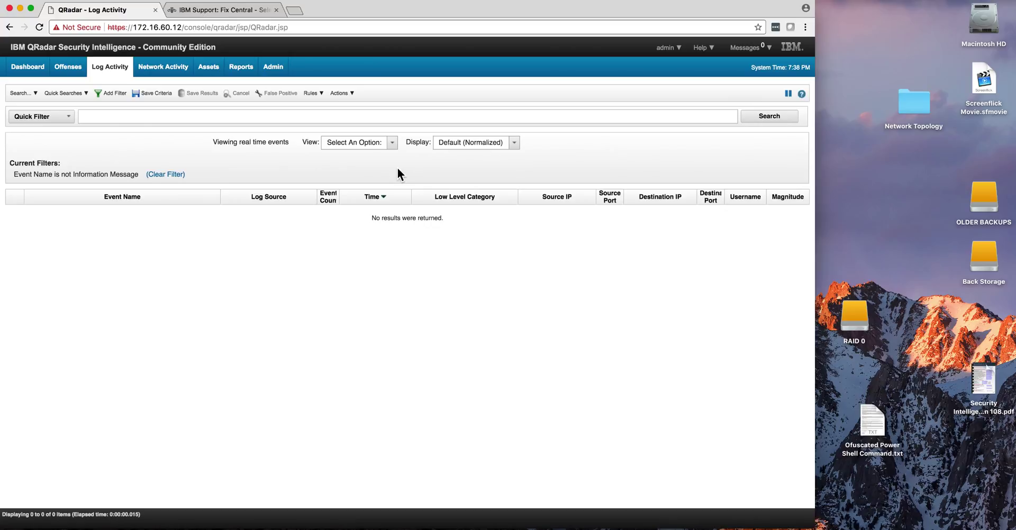
pyautogui.click(391, 146)
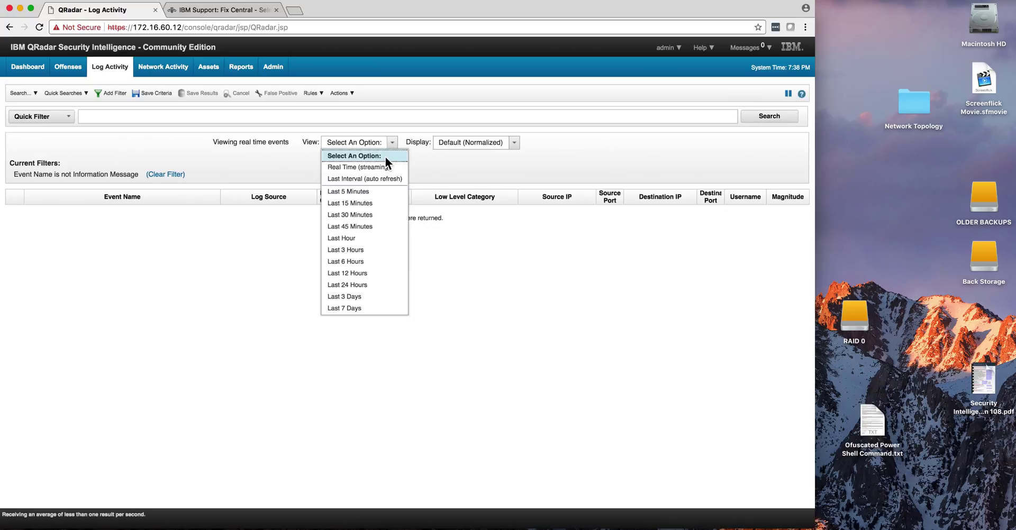
pyautogui.click(383, 166)
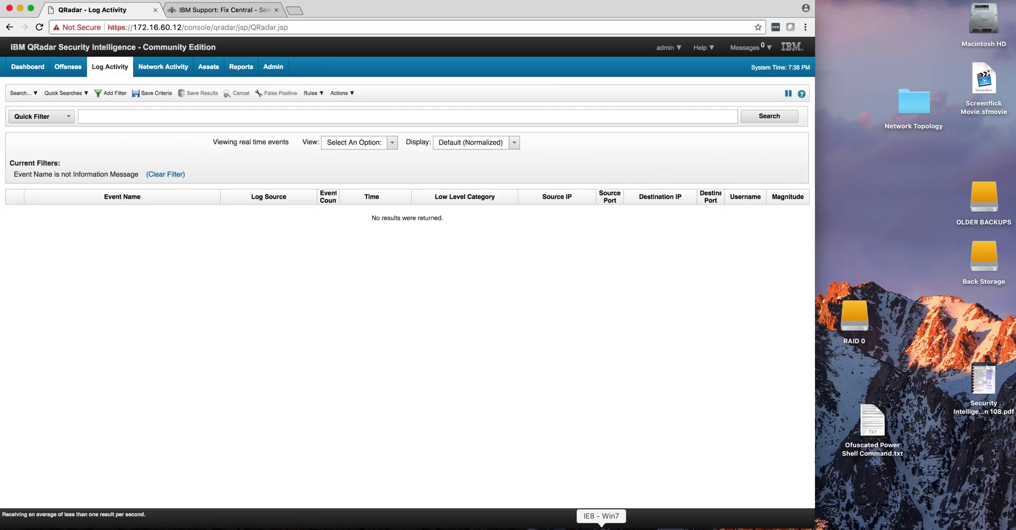
# Step: Switch to the IE8 - Win7 virtual machine, start it, minimize its window and return to QRadar in the browser
pyautogui.click(601, 527)
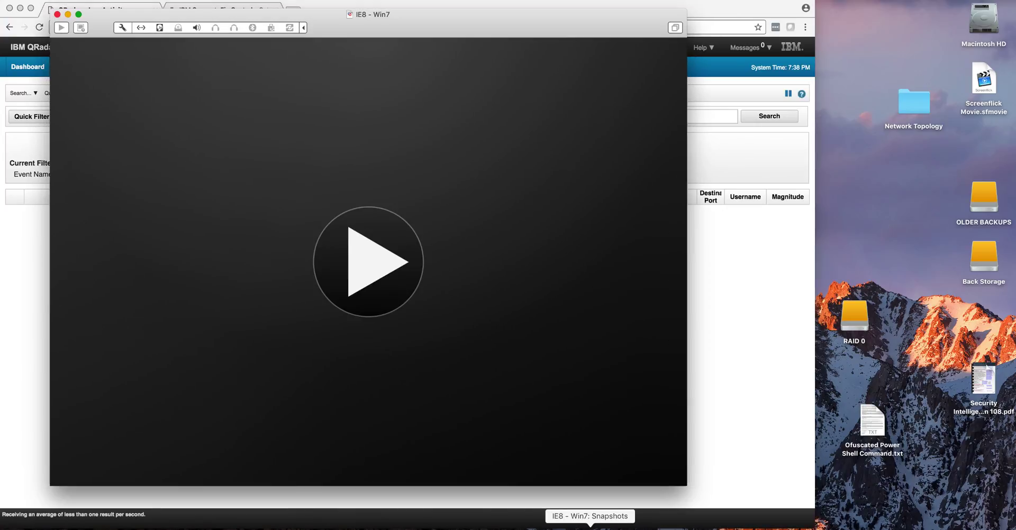
pyautogui.click(374, 269)
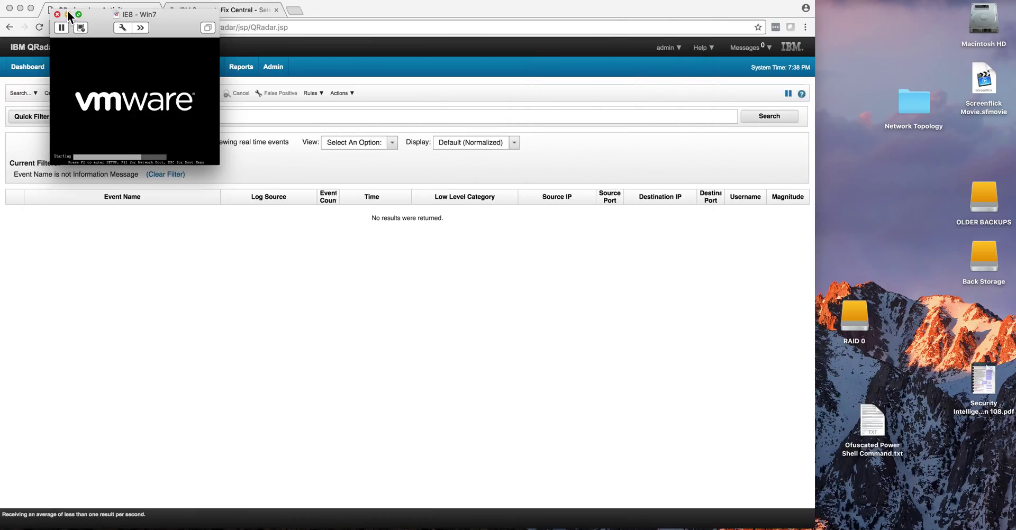
pyautogui.click(68, 14)
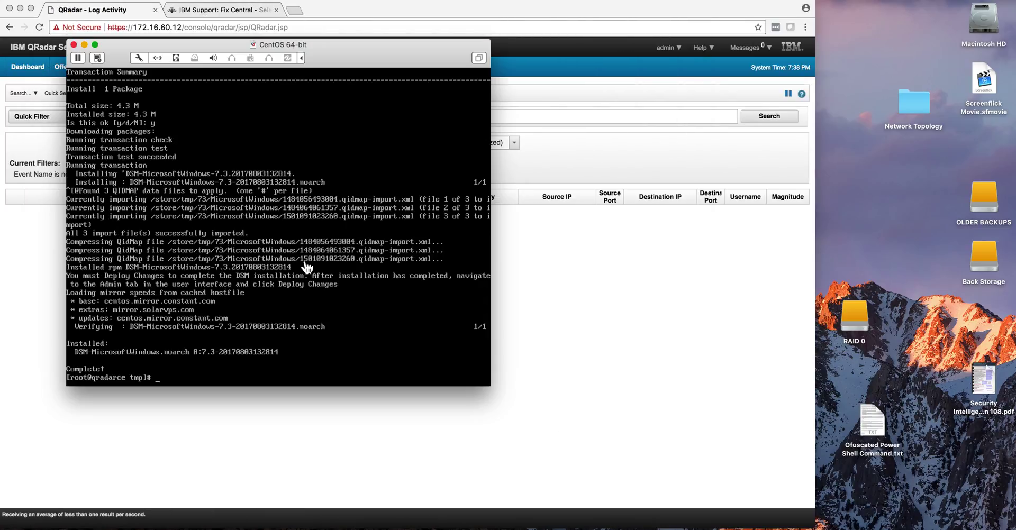
pyautogui.click(591, 303)
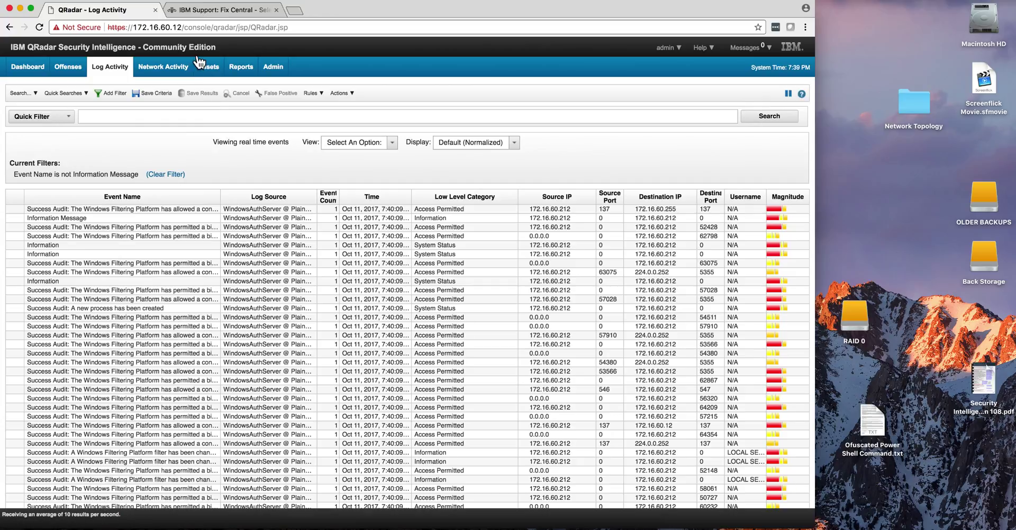
# Step: Open Log Sources from the QRadar Admin console and widen its window to inspect the full log source details
pyautogui.click(275, 68)
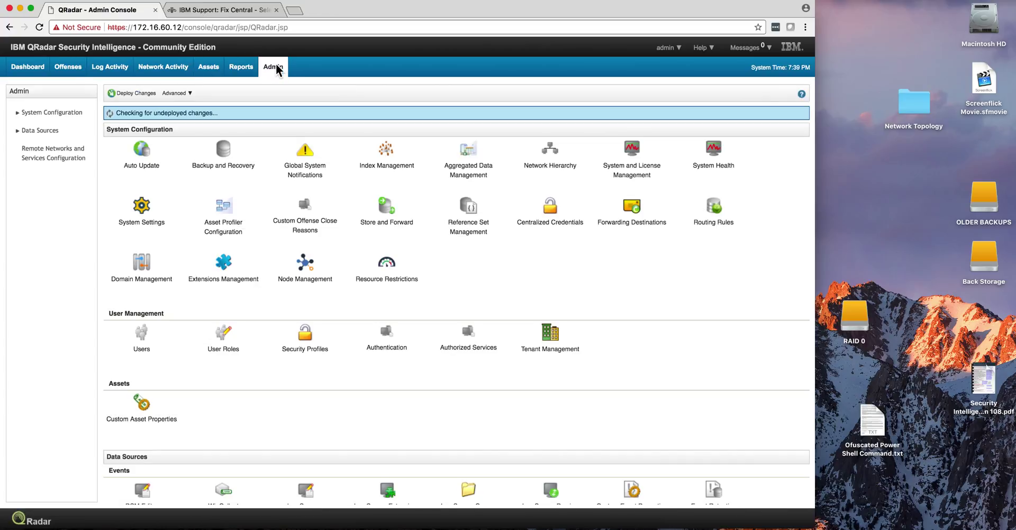
pyautogui.scroll(-3, 227, 290)
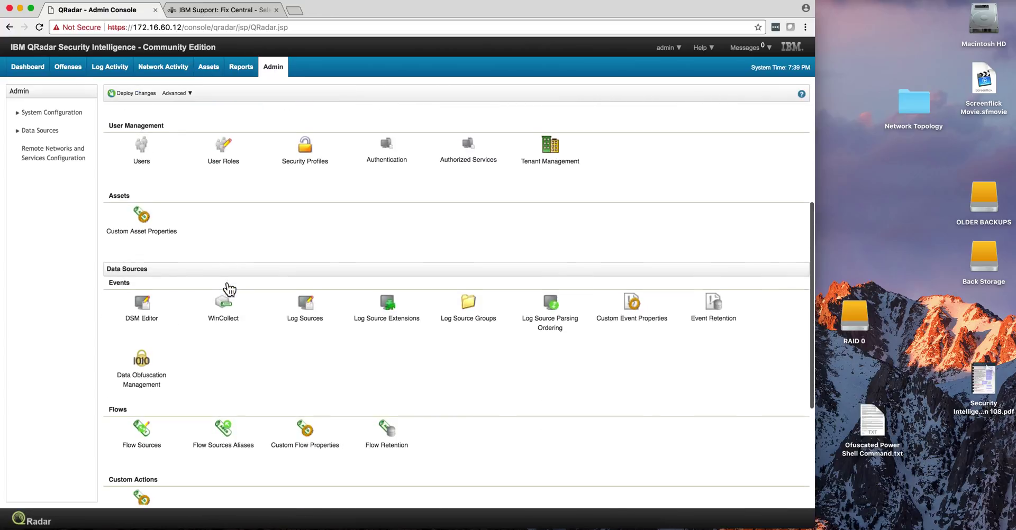
pyautogui.click(306, 312)
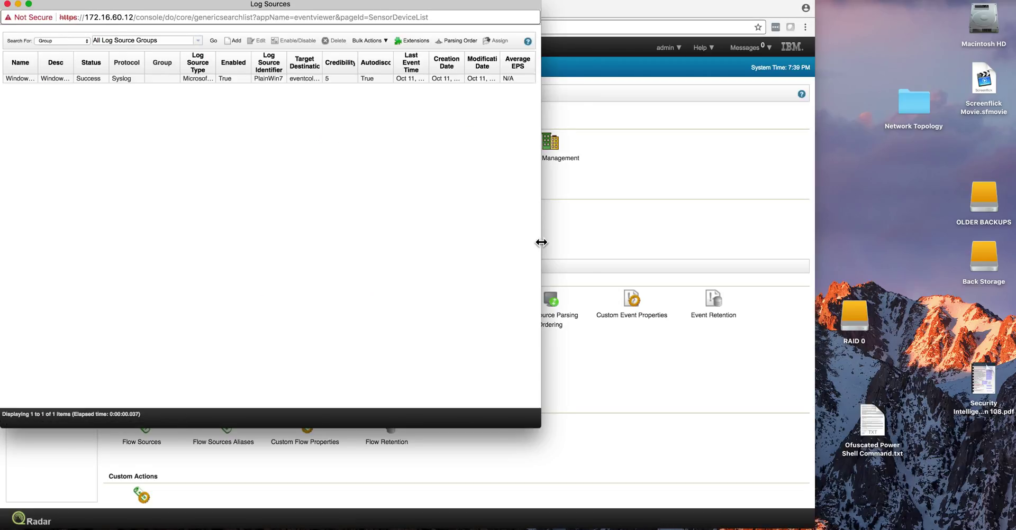
pyautogui.moveTo(541, 242); pyautogui.dragTo(856, 284)
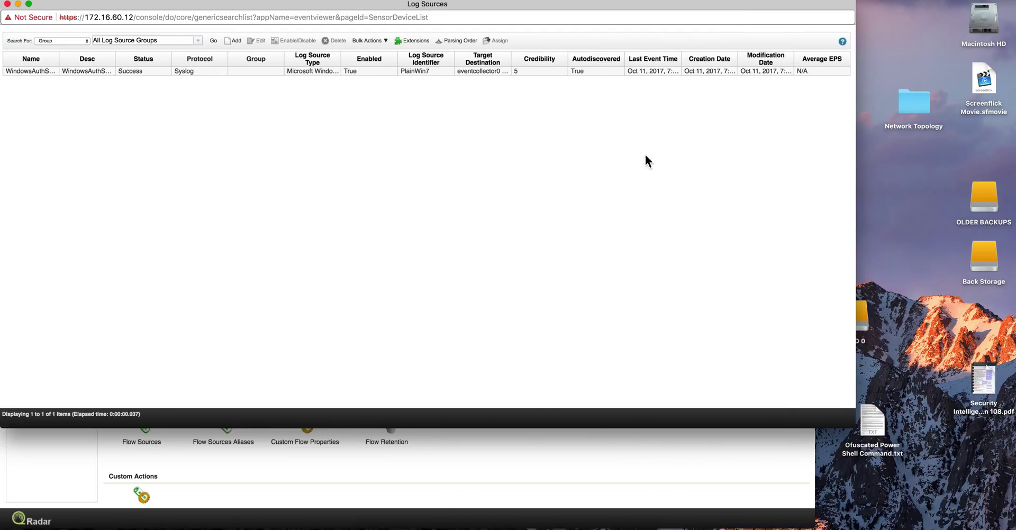